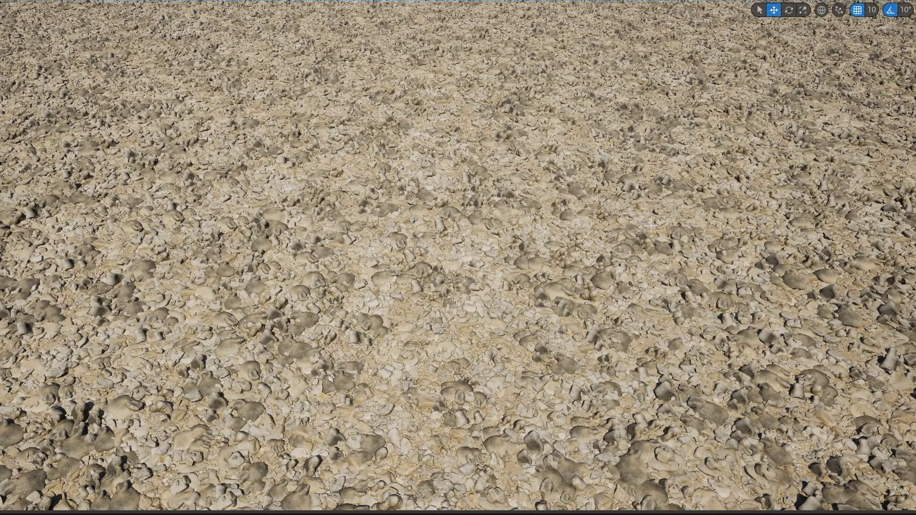
# Step: Open the project settings from the L_Baked level
pyautogui.moveTo(550, 339); pyautogui.dragTo(556, 327, button='right')
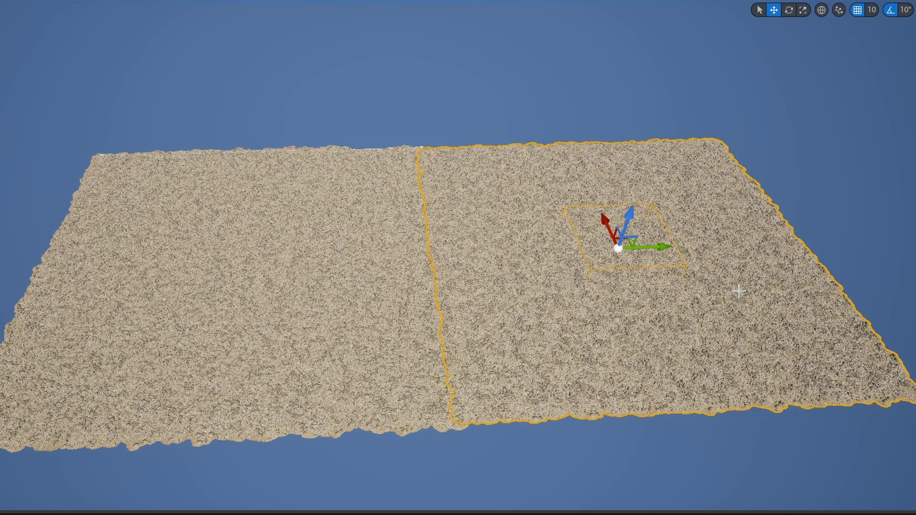
pyautogui.click(362, 246)
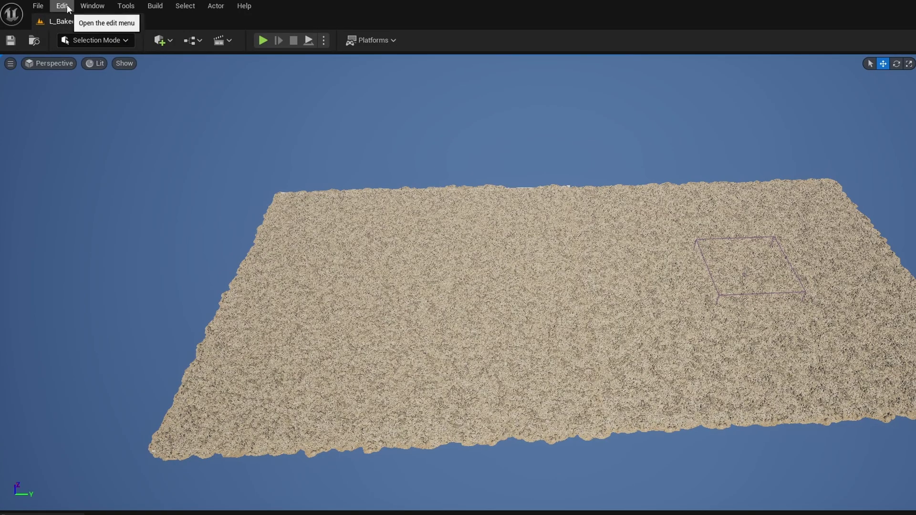
pyautogui.click(66, 7)
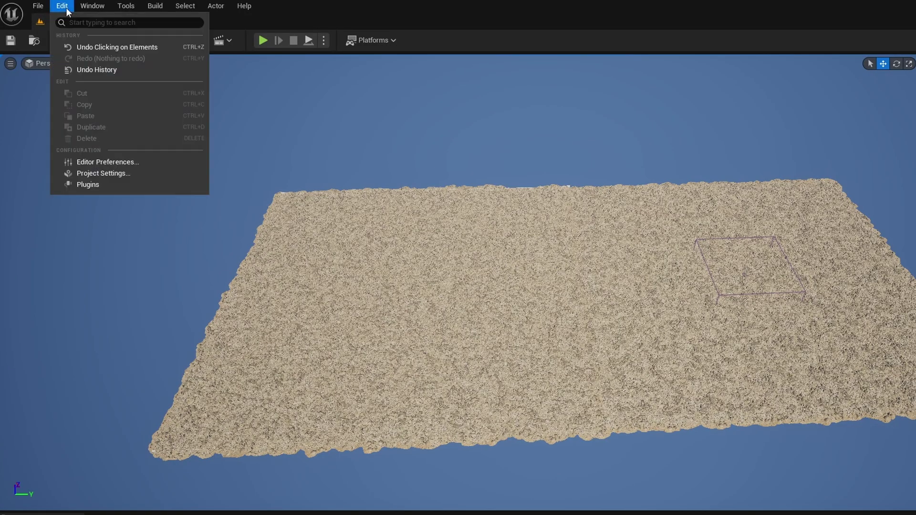
pyautogui.click(113, 176)
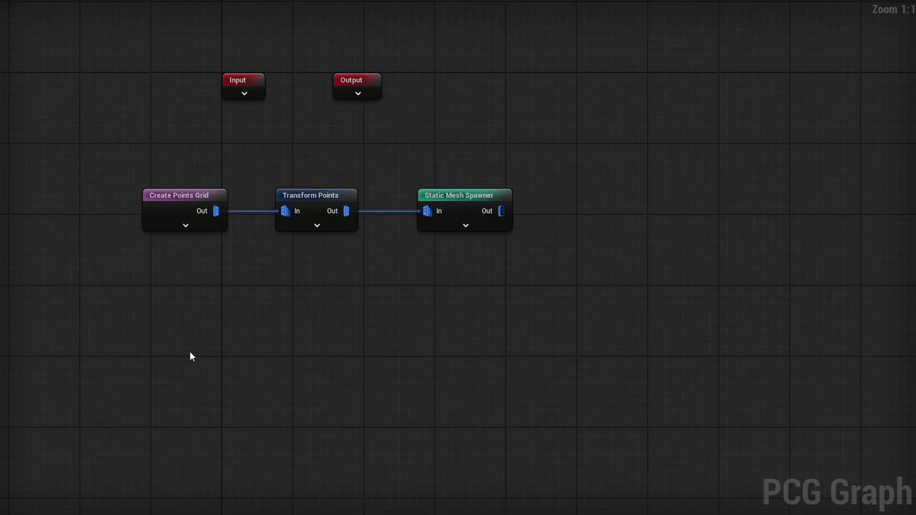
# Step: In the points grid PCG graph, set the Mobility of the Static Mesh Spawner's sand_rocks_small_01_LOD0 mesh entry to Static
pyautogui.moveTo(107, 149); pyautogui.dragTo(352, 162)
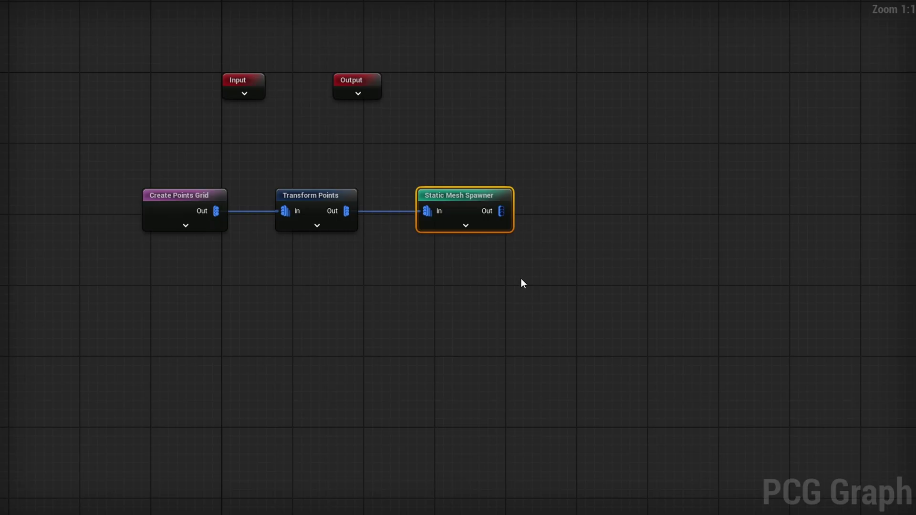
pyautogui.click(565, 196)
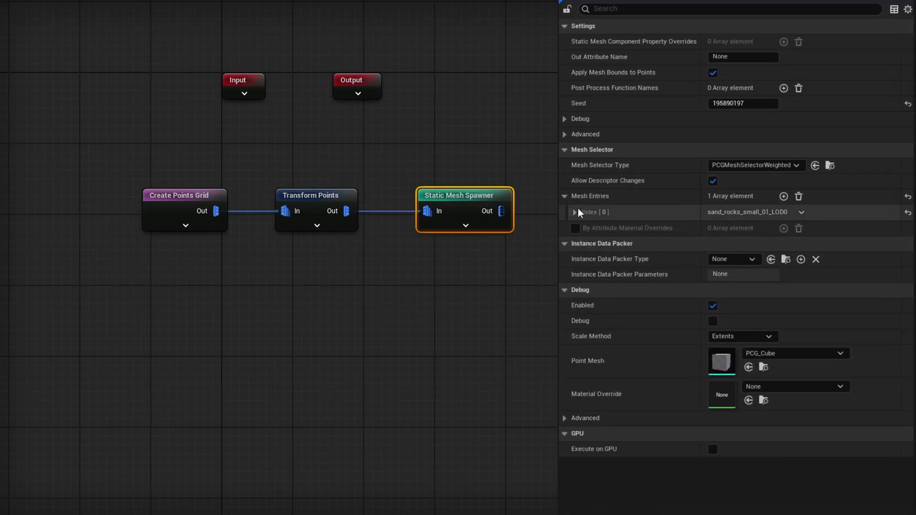
pyautogui.click(575, 211)
pyautogui.click(583, 229)
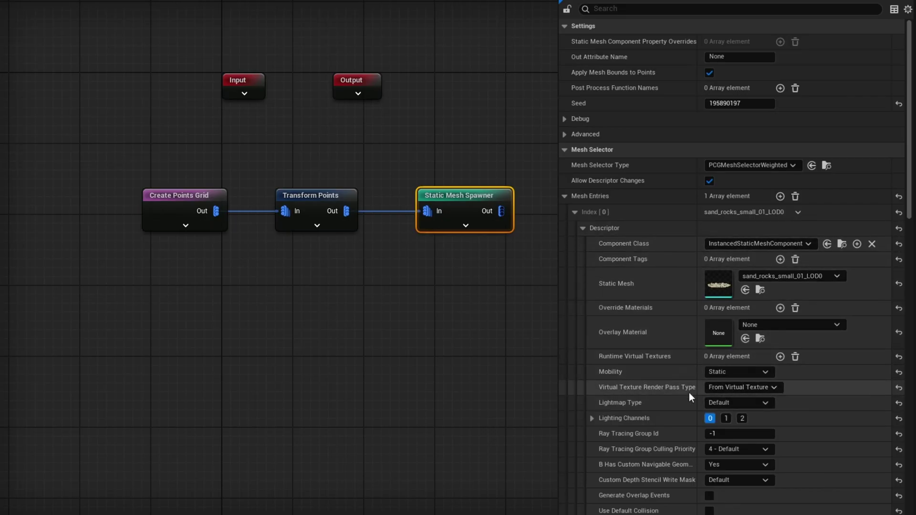
pyautogui.click(754, 370)
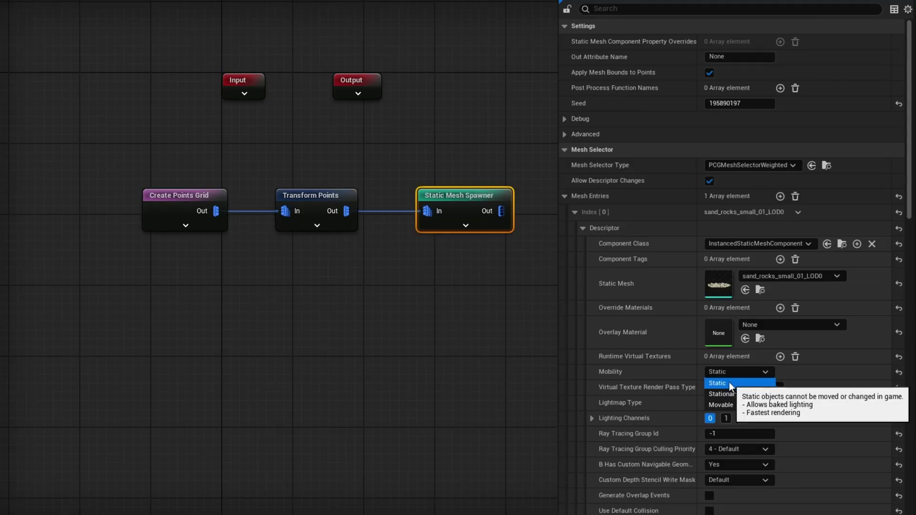
pyautogui.click(729, 382)
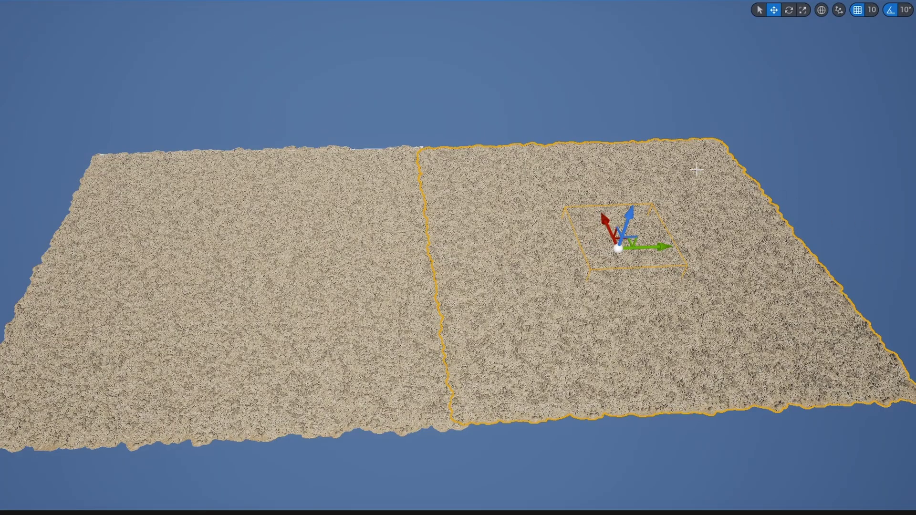
# Step: Examine the rock grid in the level and the lightmap settings of the sand_rocks_small_01 mesh
pyautogui.moveTo(680, 323); pyautogui.dragTo(763, 89, button='right')
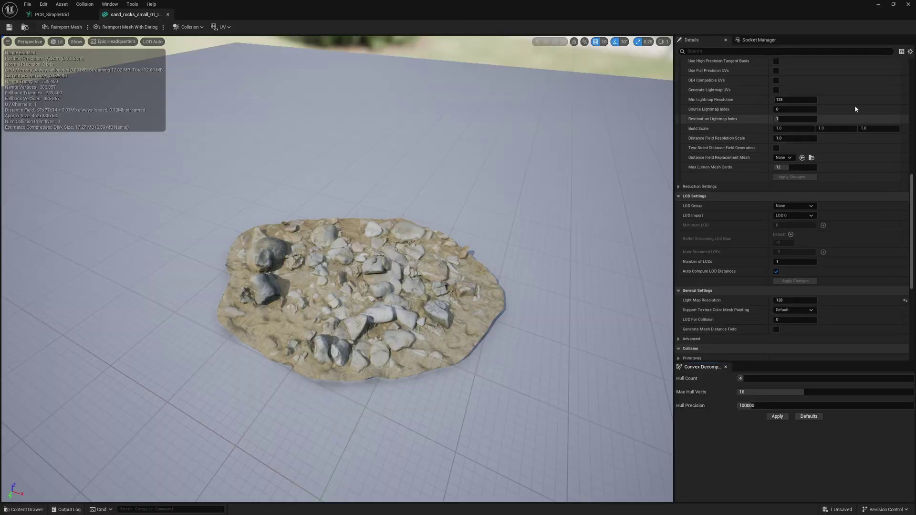
pyautogui.moveTo(913, 208); pyautogui.dragTo(912, 92)
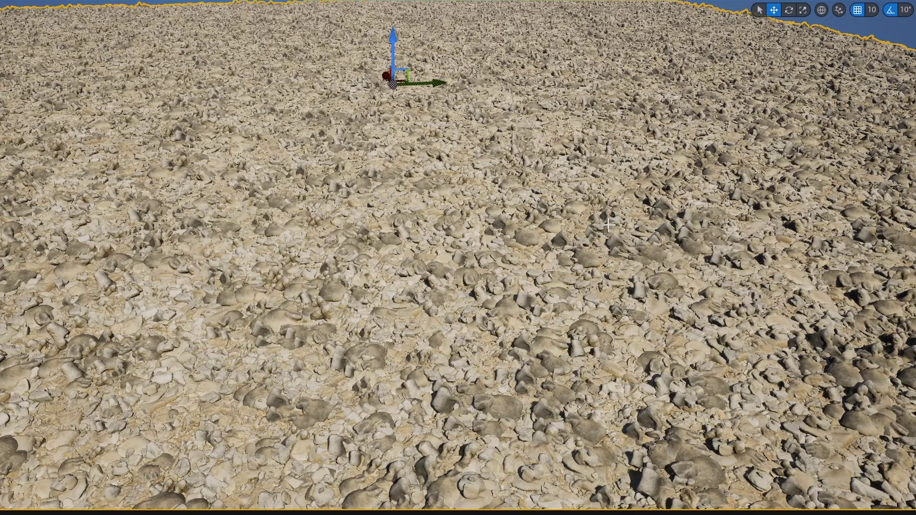
pyautogui.moveTo(608, 225); pyautogui.dragTo(546, 196, button='right')
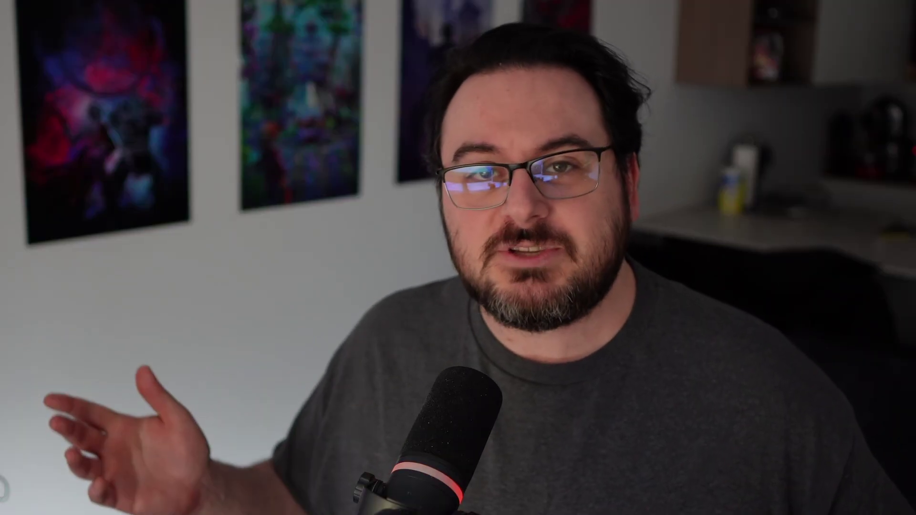
# Step: In the spline PCG graph, move the Static Mesh Spawner closer to Transform Points and expand its first mesh entry's descriptor
pyautogui.moveTo(55, 355); pyautogui.dragTo(87, 239)
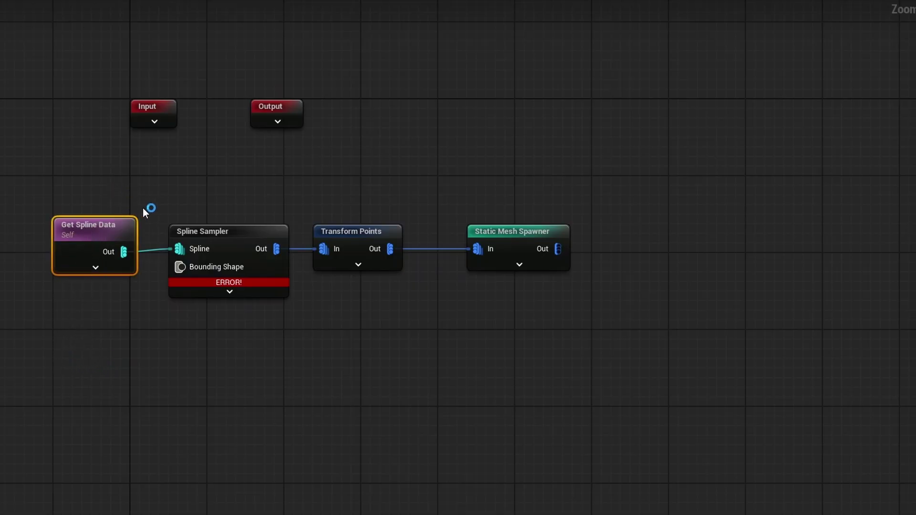
pyautogui.moveTo(256, 294); pyautogui.dragTo(255, 296)
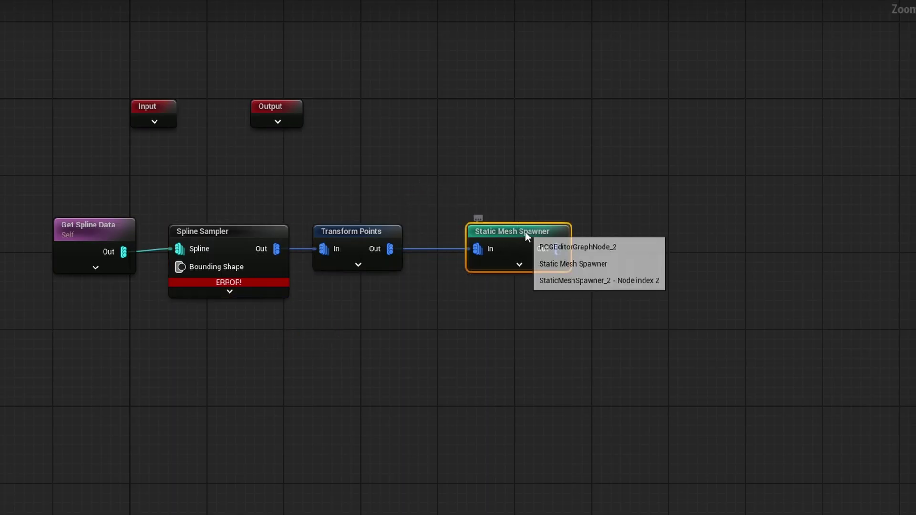
pyautogui.moveTo(530, 232); pyautogui.dragTo(501, 233)
pyautogui.moveTo(214, 284)
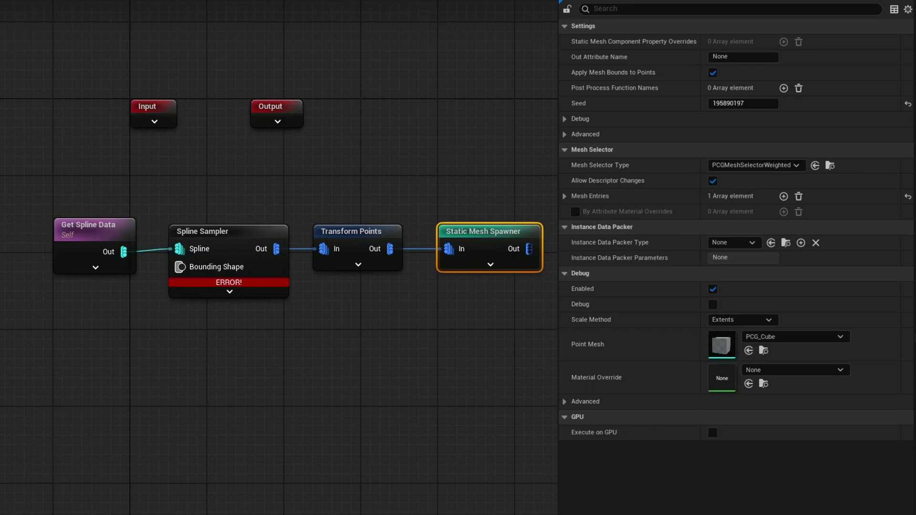
pyautogui.click(565, 196)
pyautogui.click(574, 211)
pyautogui.click(583, 228)
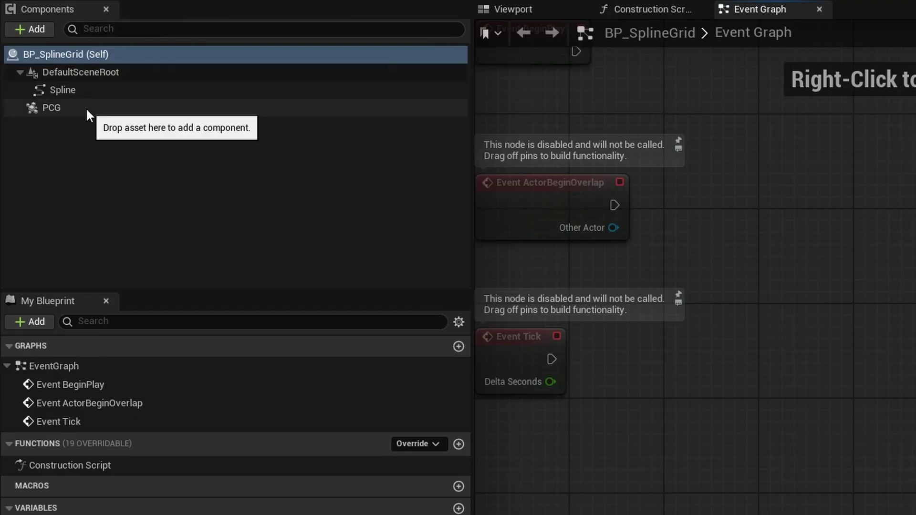
# Step: Set the mobility of the Spline component in BP_SplineGrid to Static
pyautogui.click(71, 90)
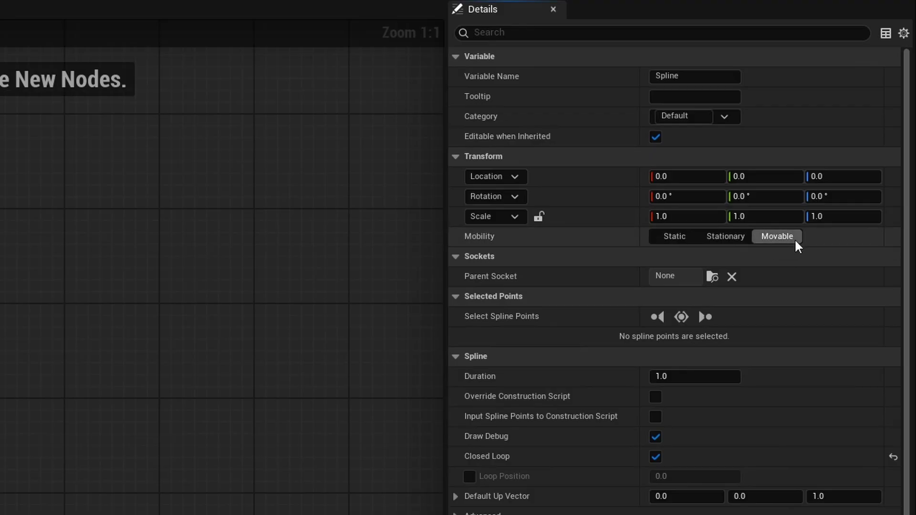
pyautogui.click(672, 235)
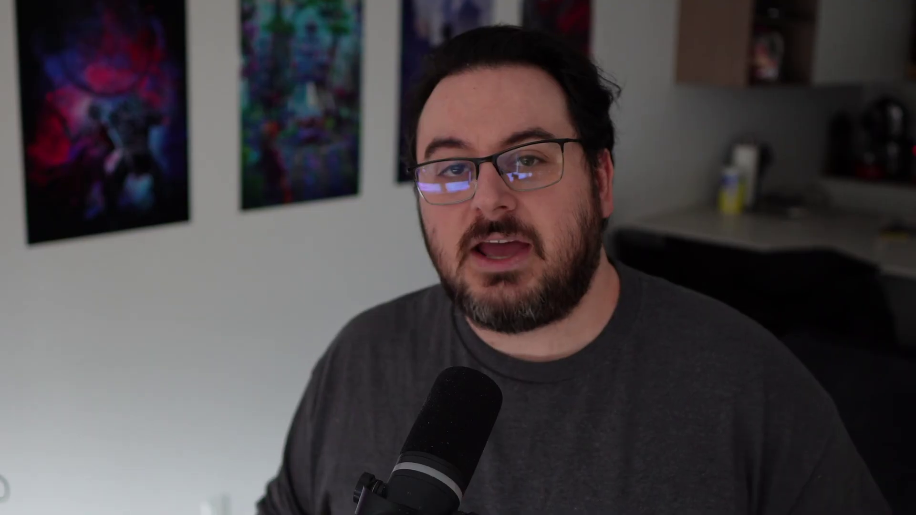
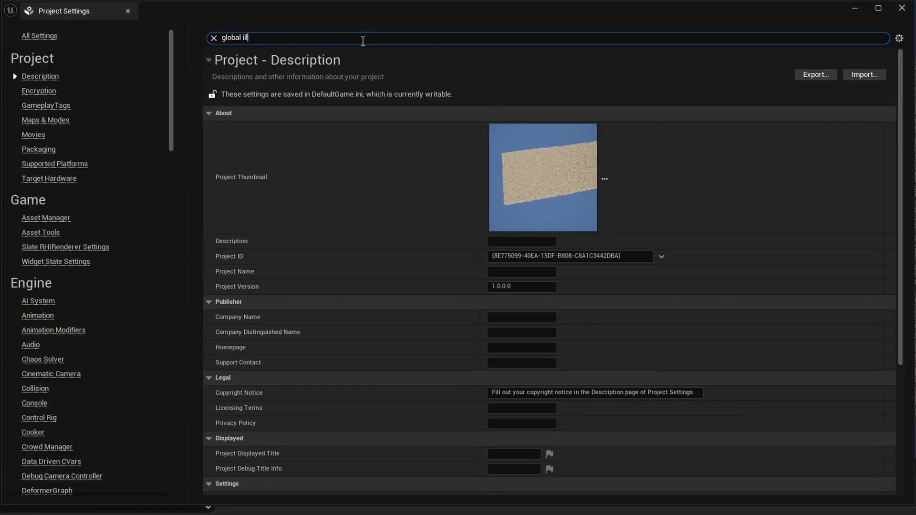
# Step: Search the project settings for "global illu"
pyautogui.write('u')
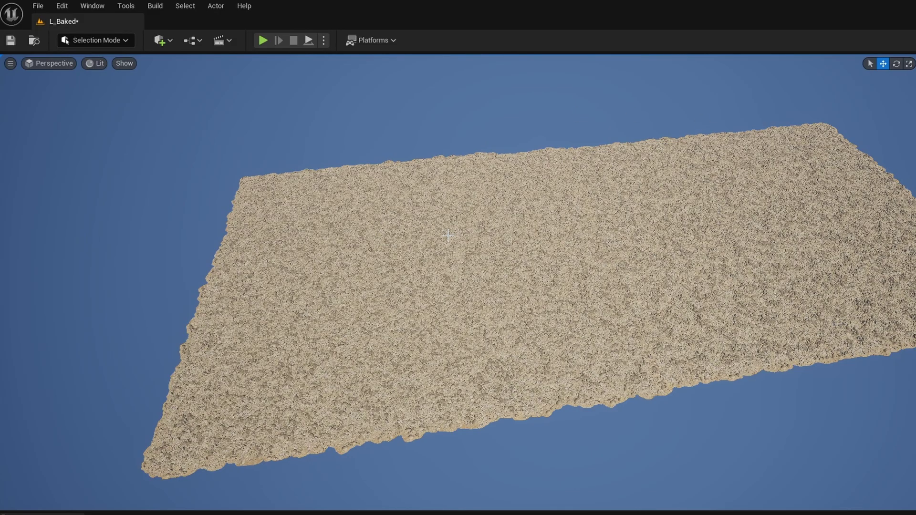
# Step: Open the plugin list and search it for "gpu light"
pyautogui.click(155, 6)
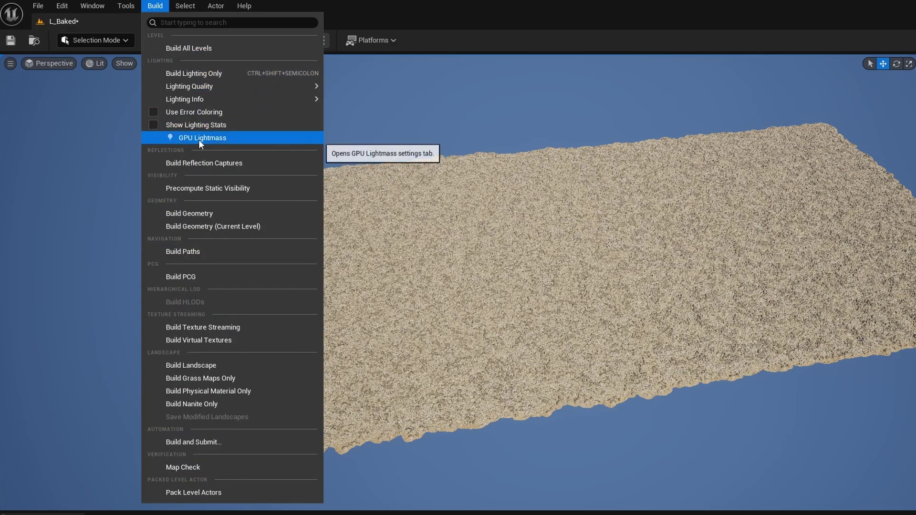
pyautogui.click(64, 5)
pyautogui.click(91, 185)
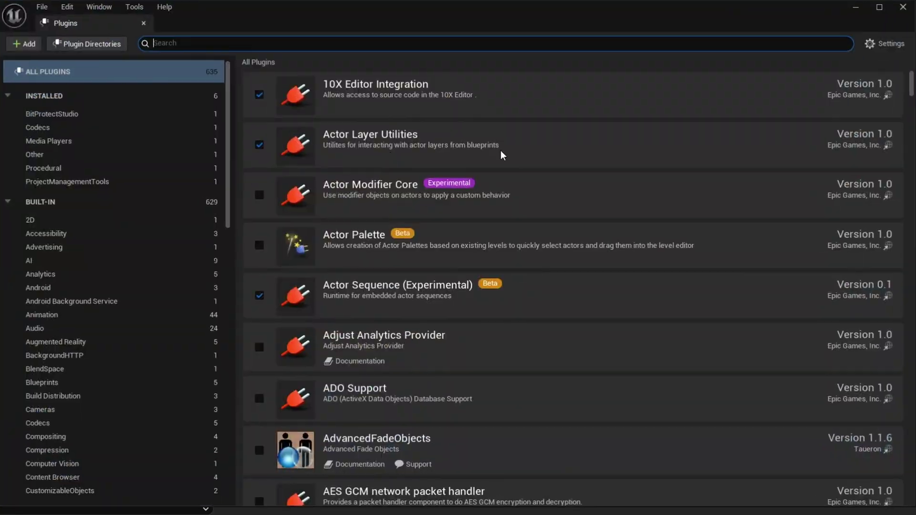
pyautogui.write('gpu light')
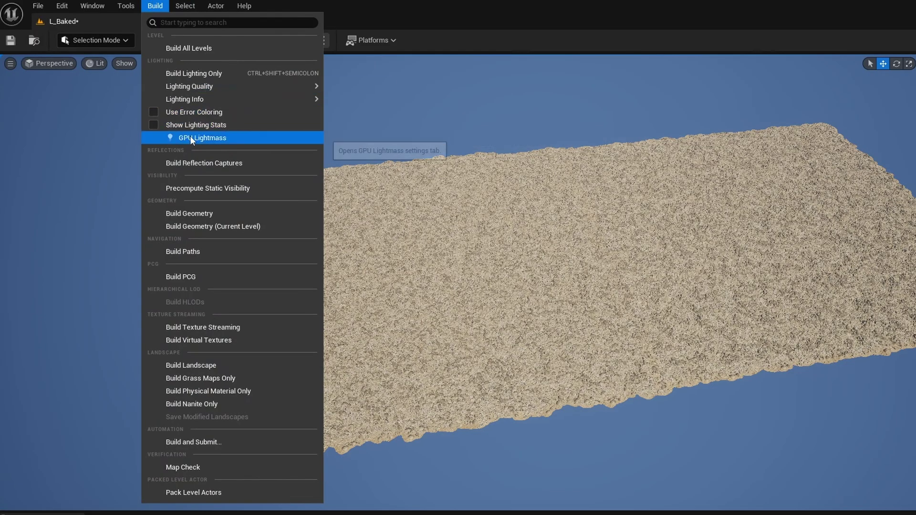
# Step: Open the GPU Lightmass settings and turn off Realtime Viewport
pyautogui.click(190, 136)
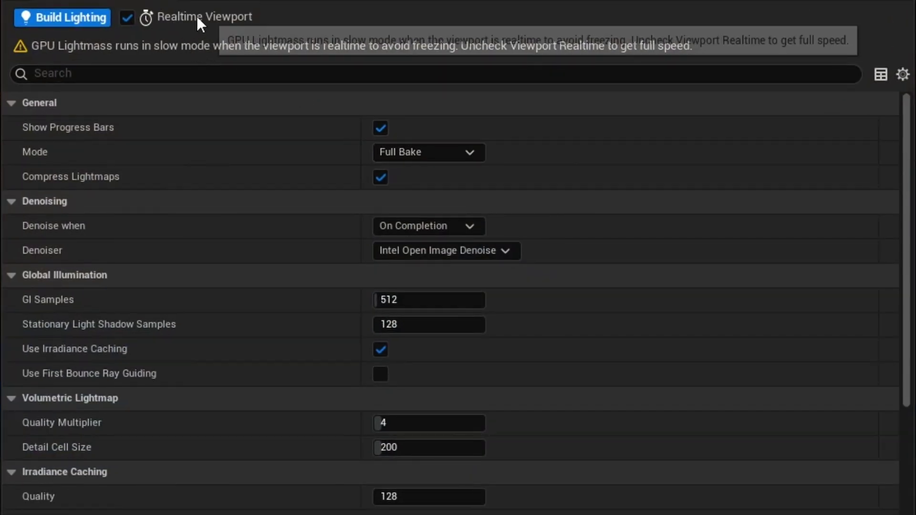
pyautogui.click(127, 18)
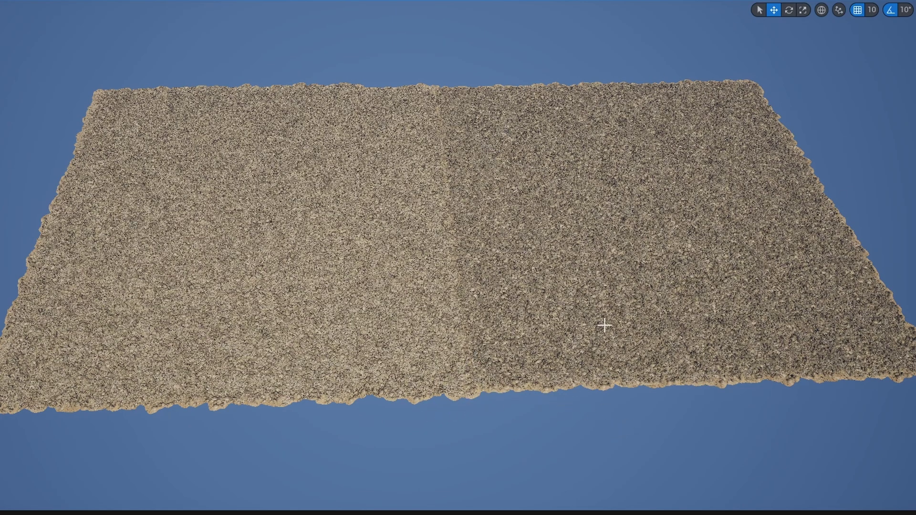
# Step: Inspect the seam between the two baked rock grids up close and toggle the DirectionalLight's visibility
pyautogui.click(505, 266)
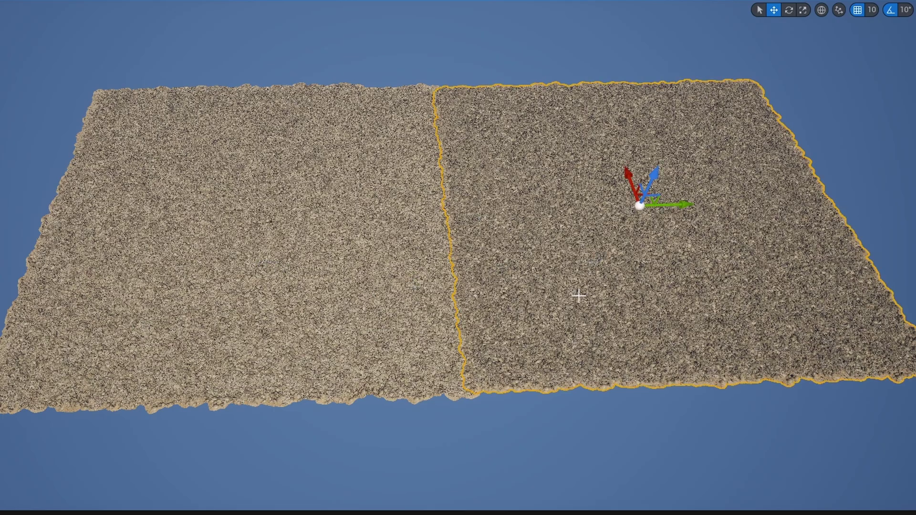
pyautogui.press('Escape')
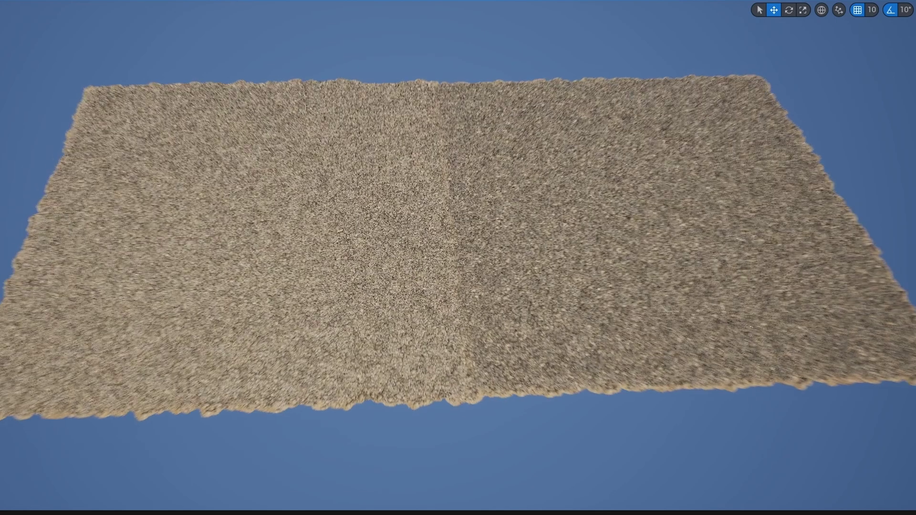
pyautogui.scroll(10, 624, 258)
pyautogui.scroll(5, 624, 257)
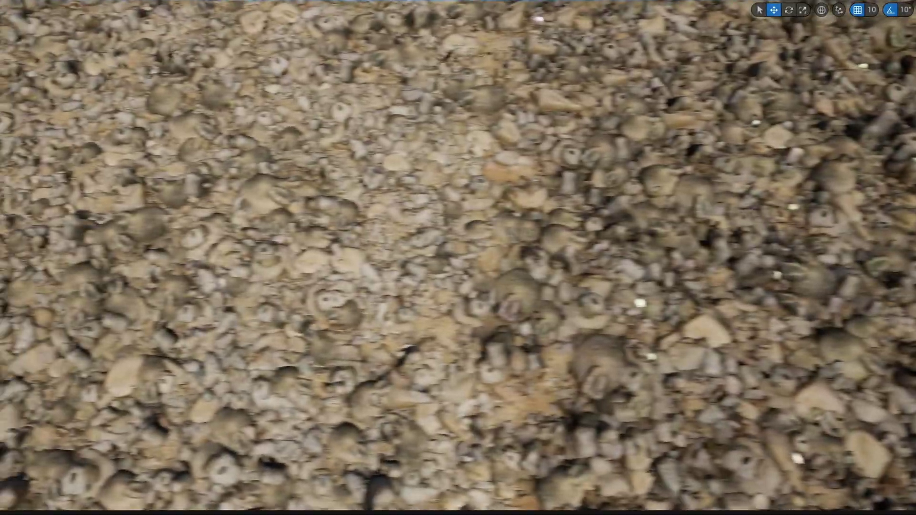
pyautogui.scroll(-5, 458, 257)
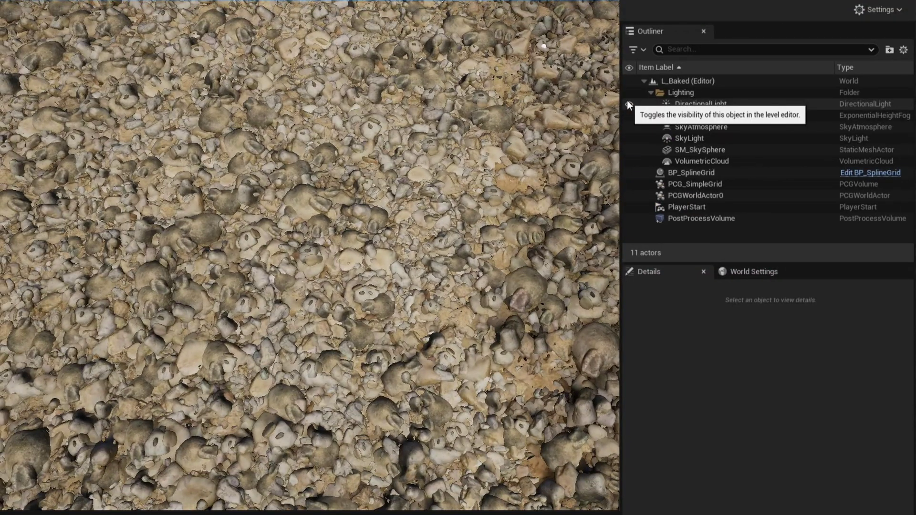
pyautogui.click(629, 104)
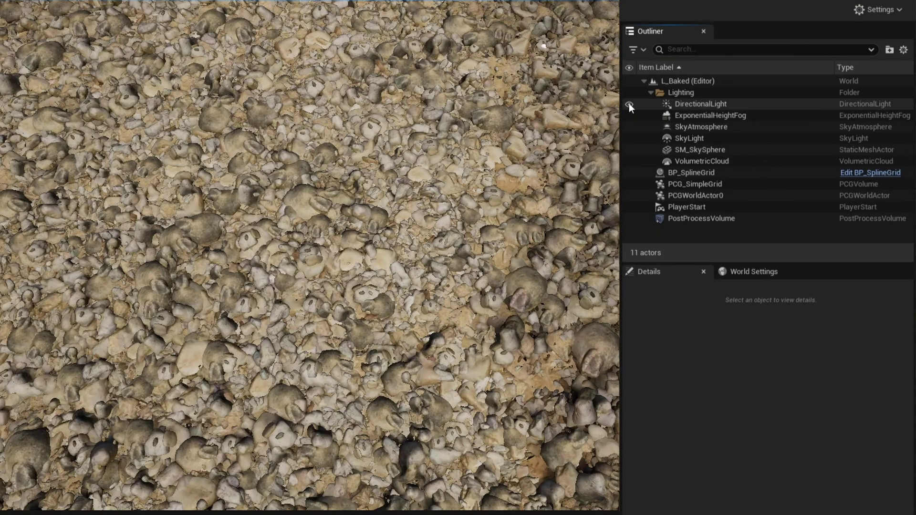